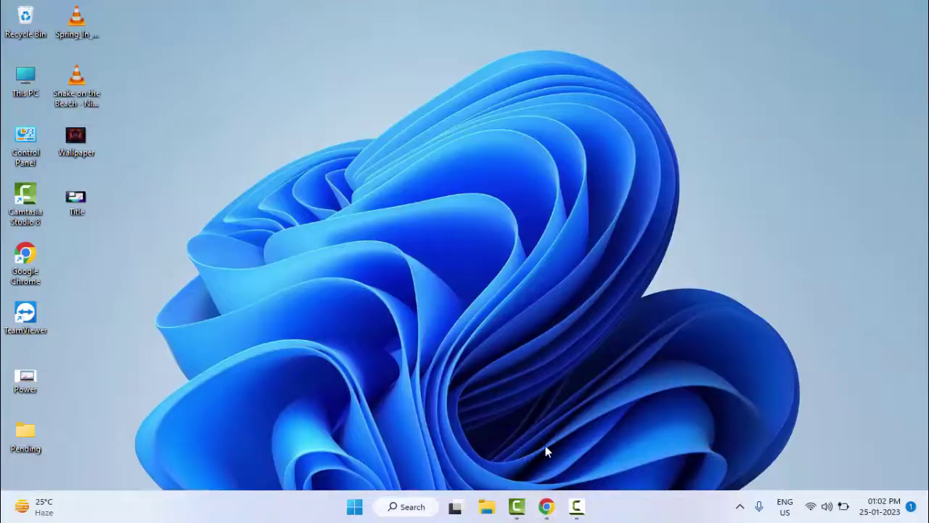
Open Chrome's Clear browsing data dialog and set the time range to Last 4 weeks.
click(546, 507)
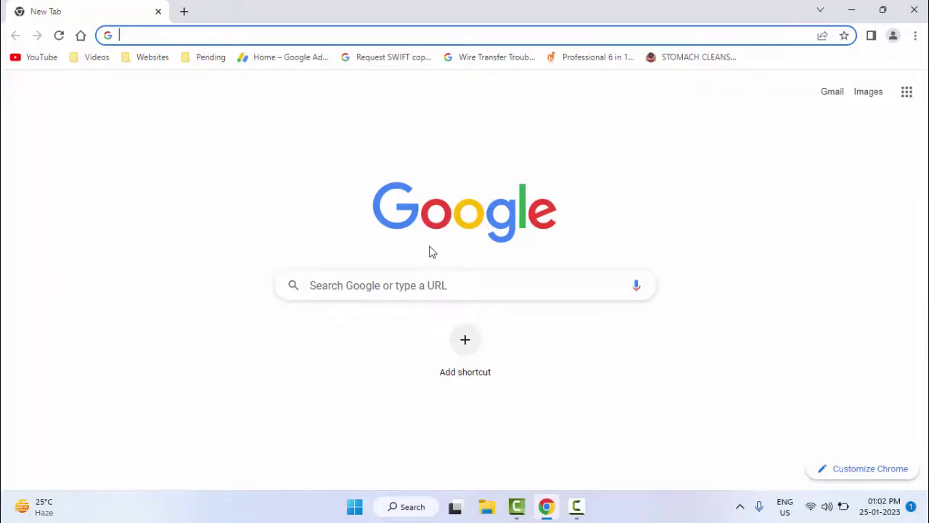
key(ctrl+shift+Delete)
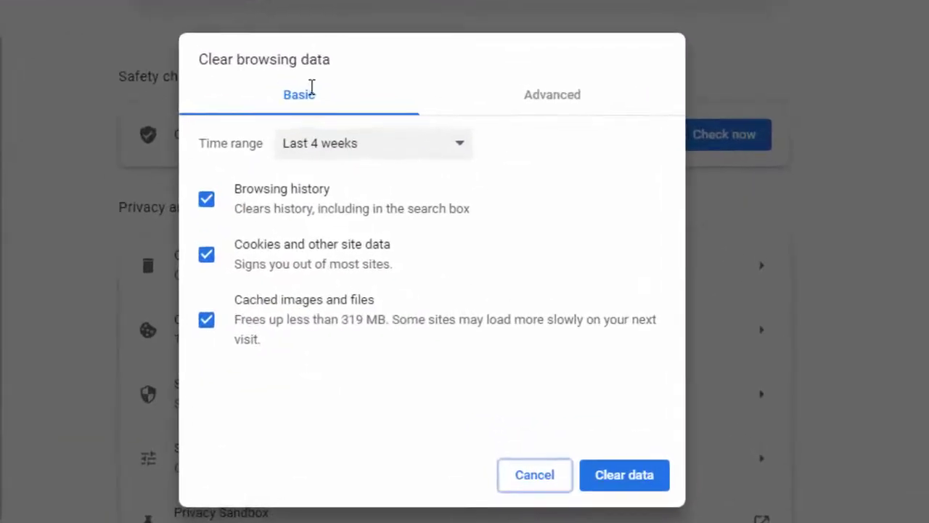
click(328, 140)
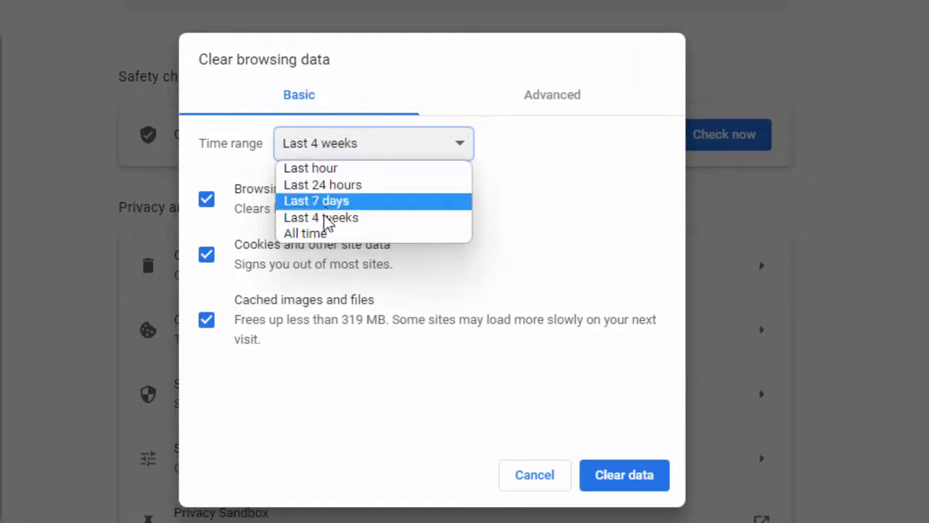
click(324, 221)
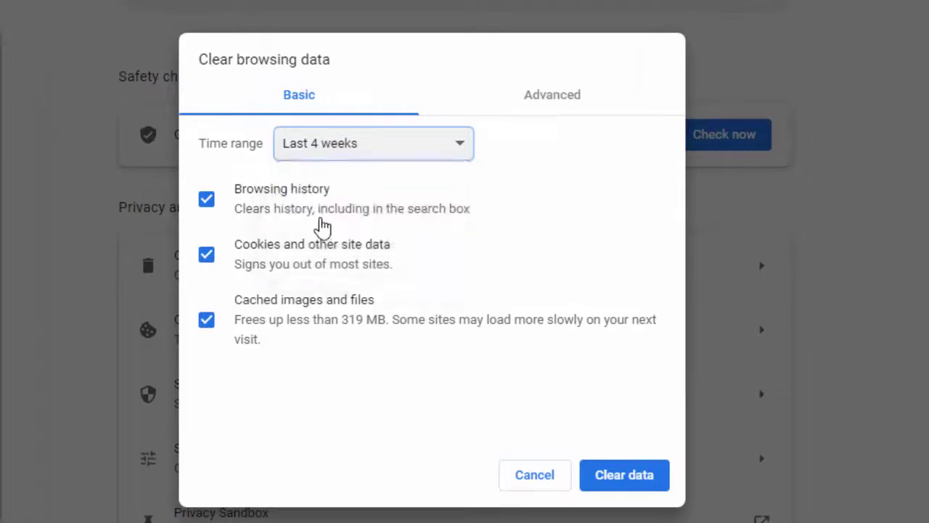
Clear the Basic data (history, cookies, cached files) with all boxes ticked, then view Advanced options.
click(206, 199)
click(206, 198)
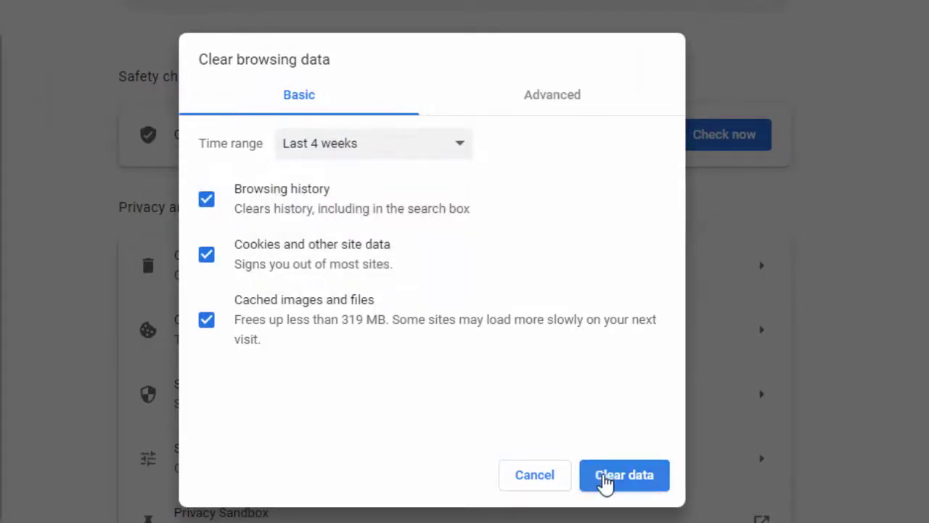
click(535, 476)
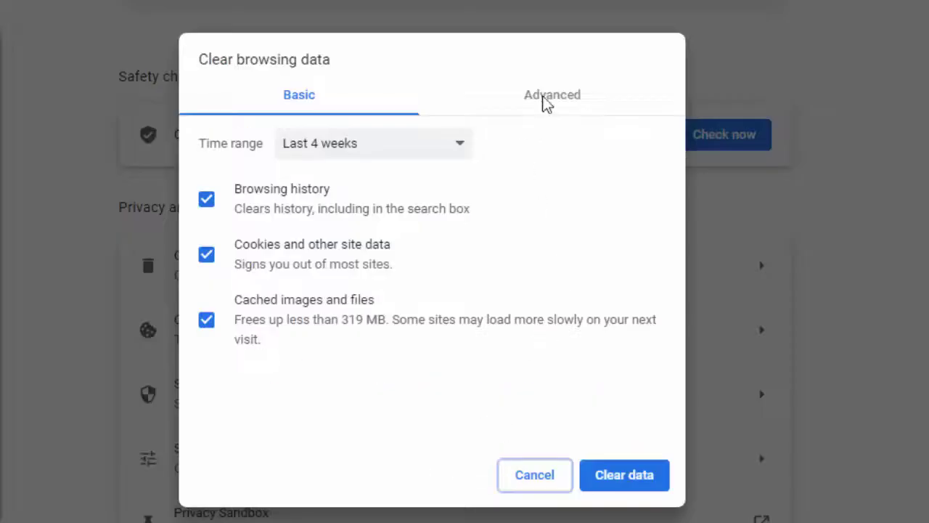
click(545, 99)
Clear all Advanced data for Last 4 weeks, adding passwords, autofill, site settings, hosted apps.
click(432, 157)
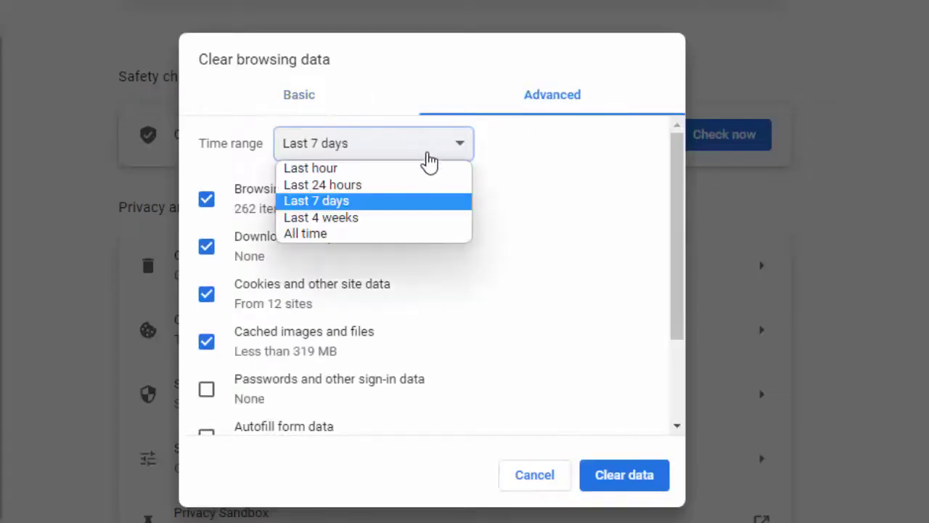
click(408, 218)
click(207, 391)
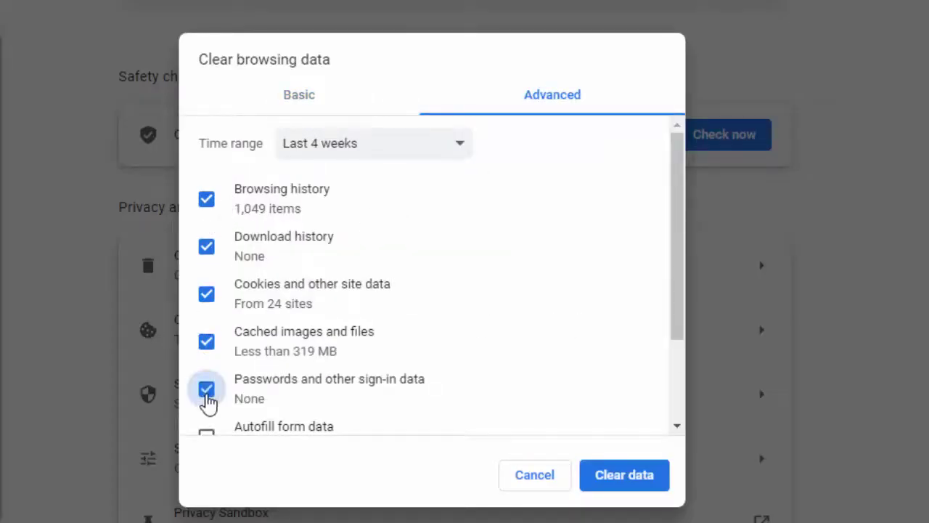
scroll(209, 392, down, 2)
click(207, 316)
click(208, 365)
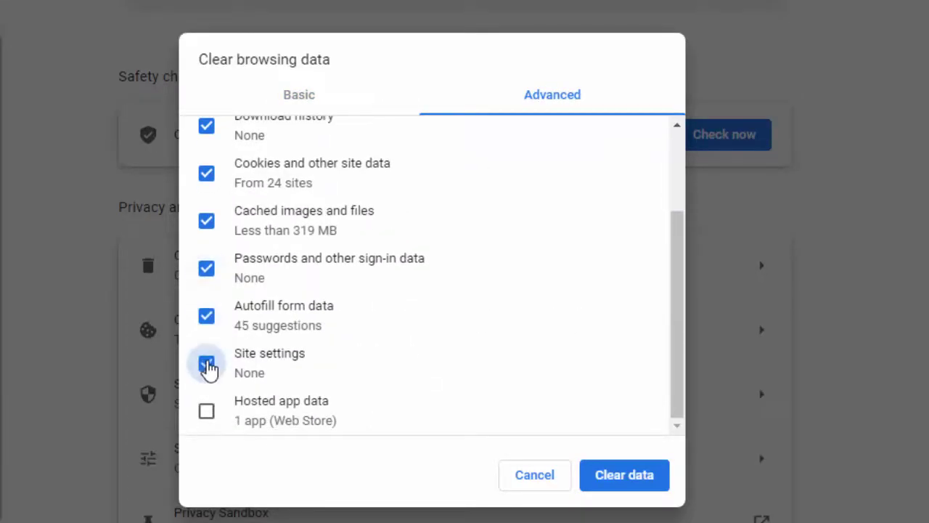
click(207, 412)
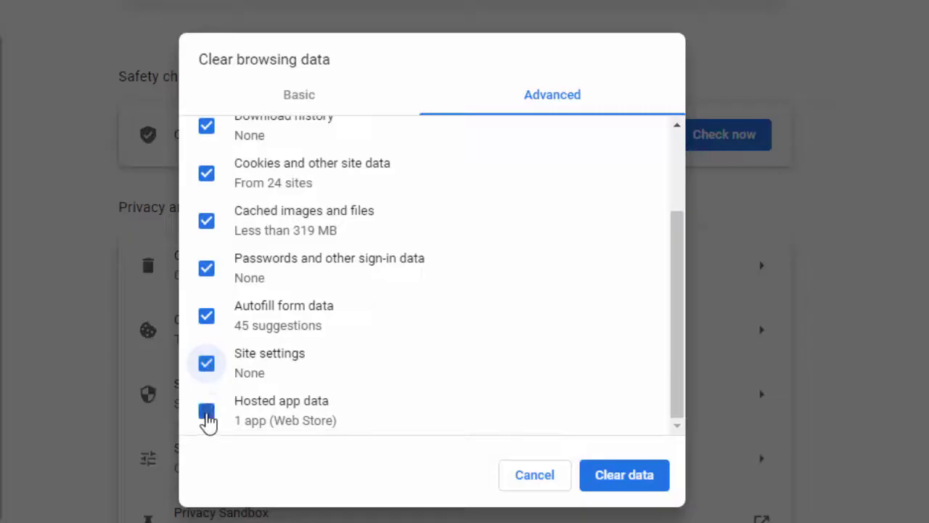
click(565, 478)
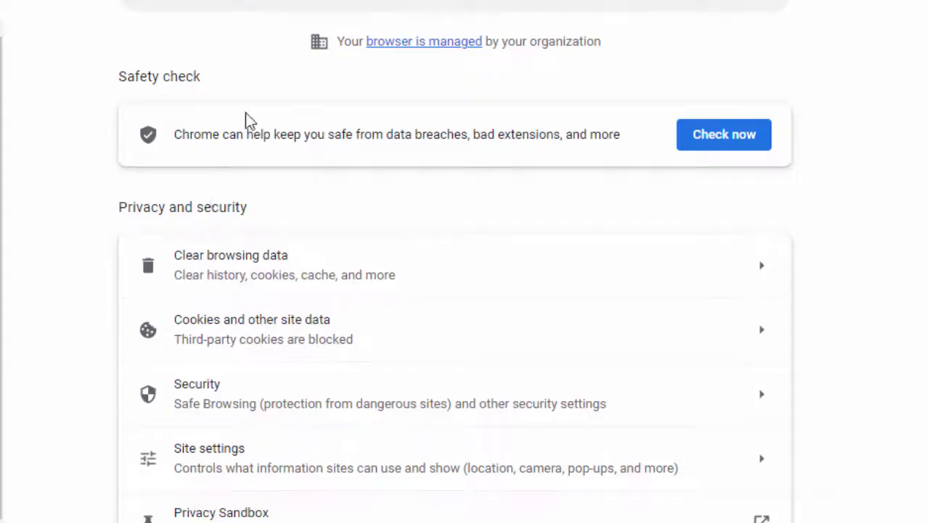
key(super+d)
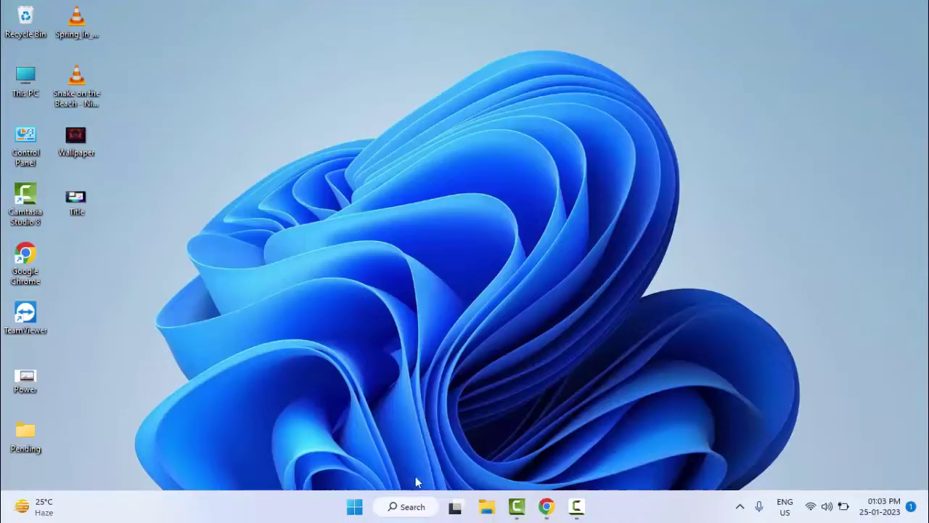
Search 'troubleshoot settings' from Start and open the Troubleshoot settings best match.
click(353, 507)
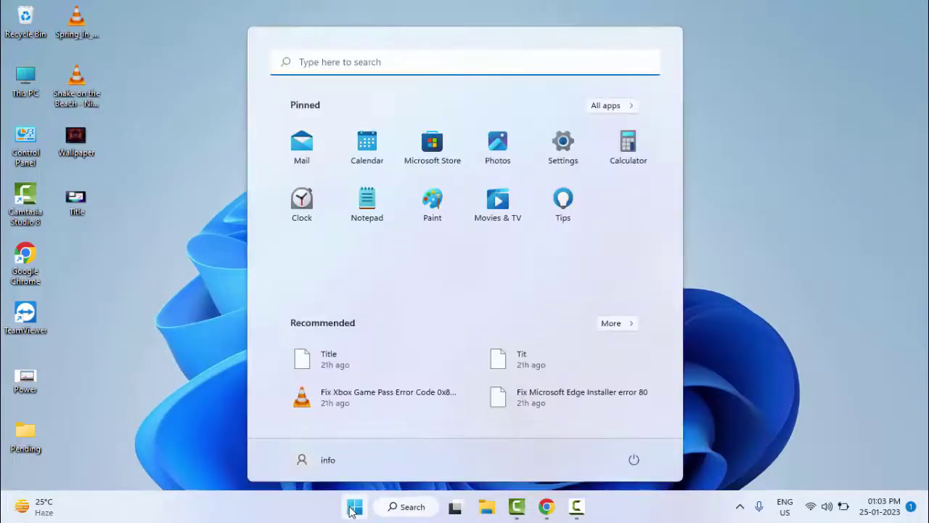
text(troub)
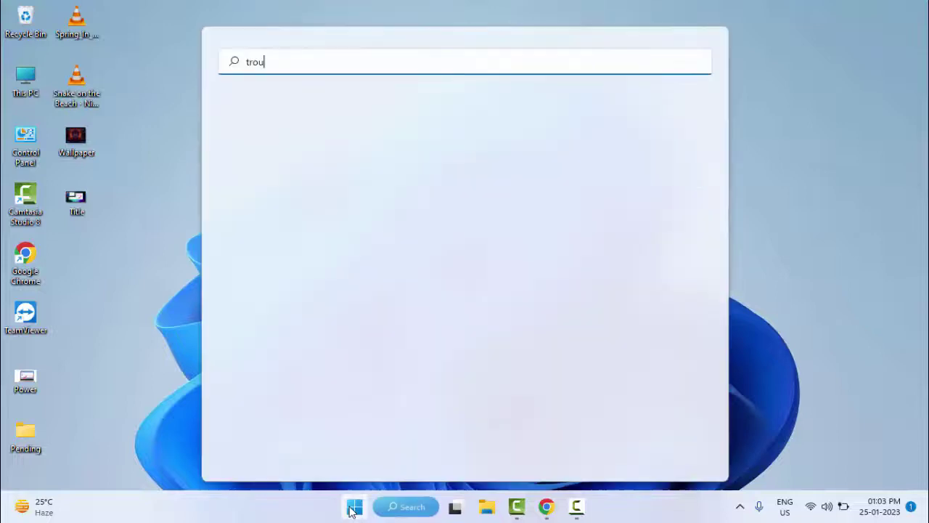
text(leshoot settings)
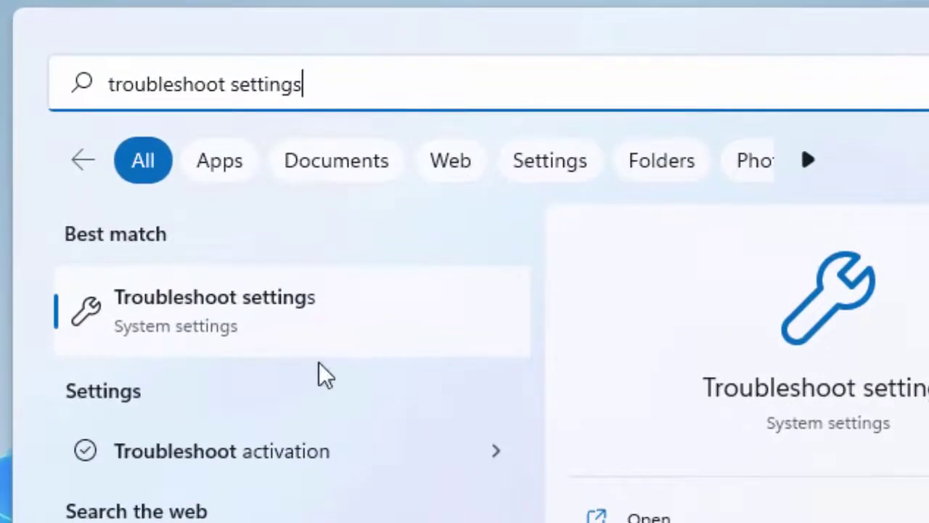
click(269, 330)
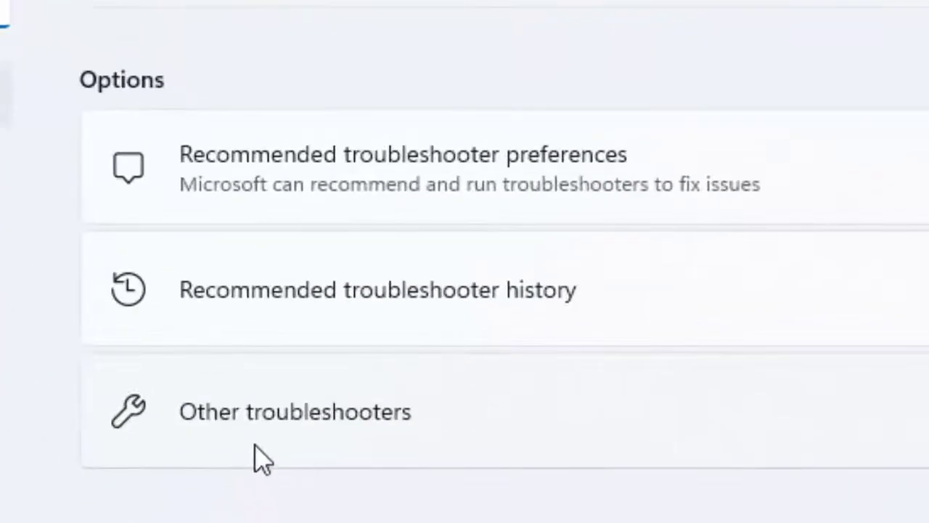
Run the Printer troubleshooter under Other troubleshooters, then close it and Settings.
click(357, 444)
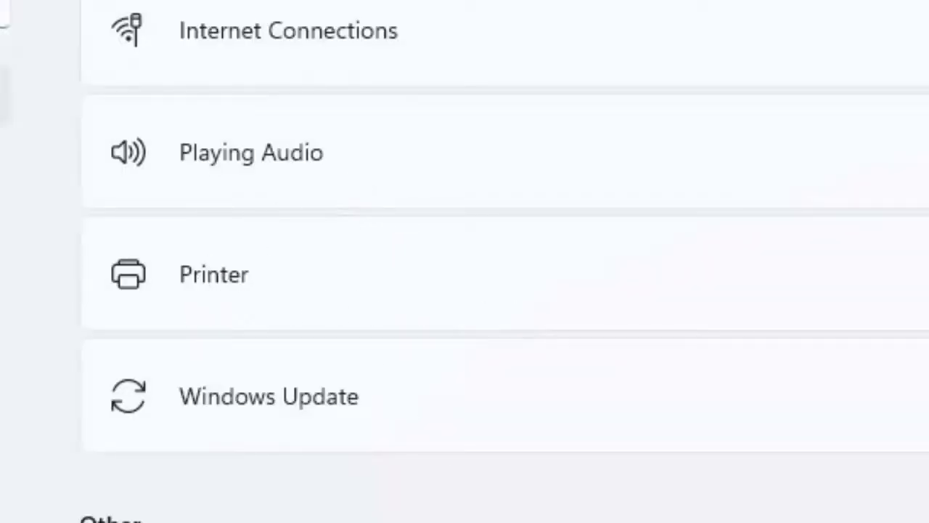
click(738, 288)
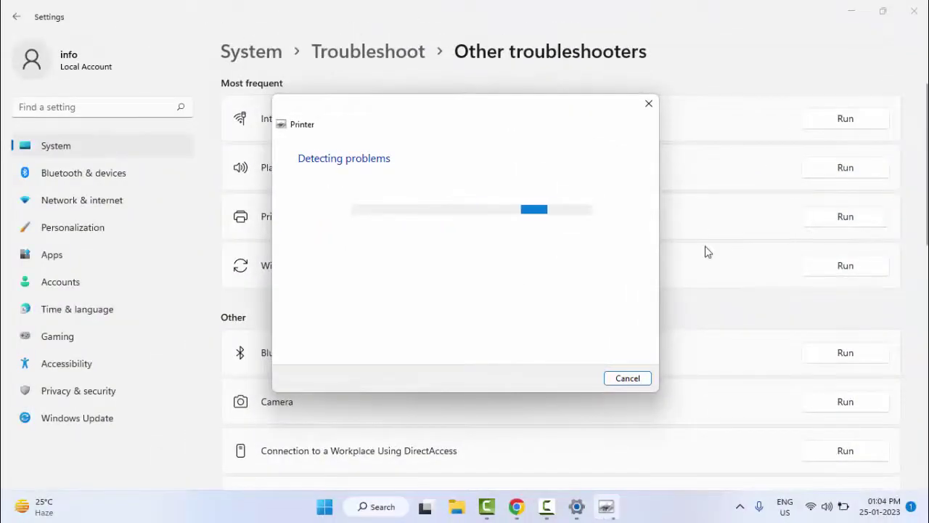
click(627, 378)
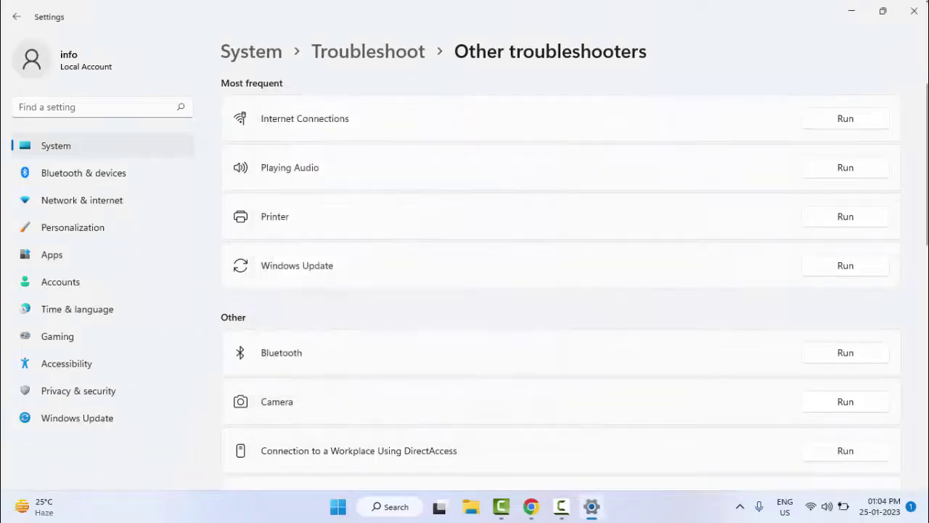
click(914, 11)
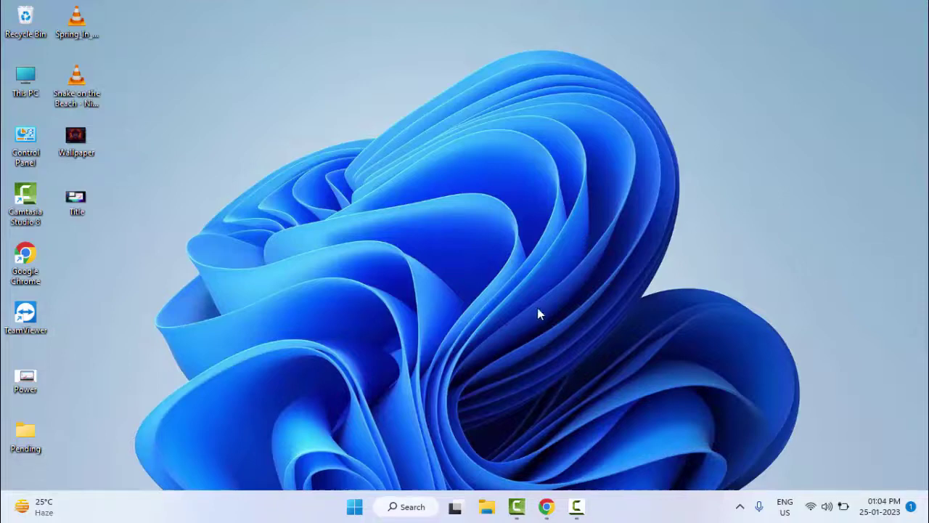
Search 'services' from Start, fixing a misspelling, and open the Services app.
click(353, 508)
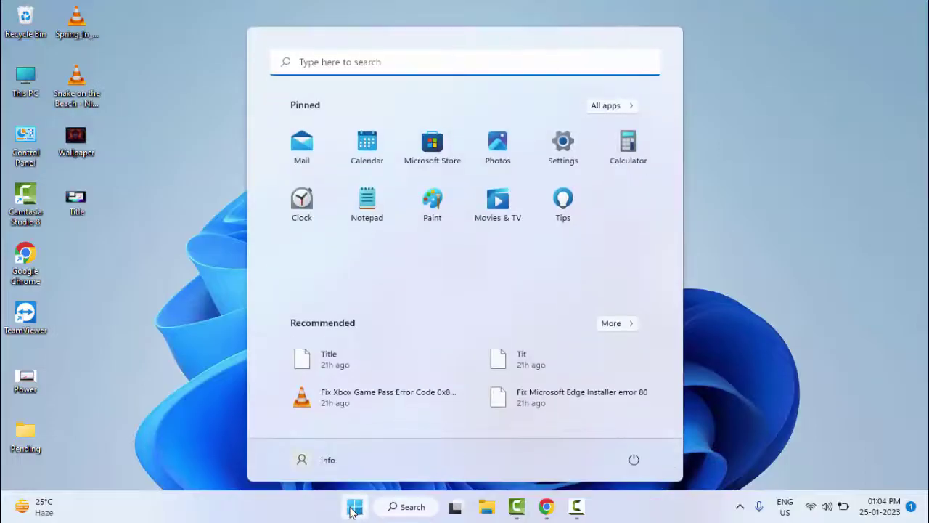
text(servcie)
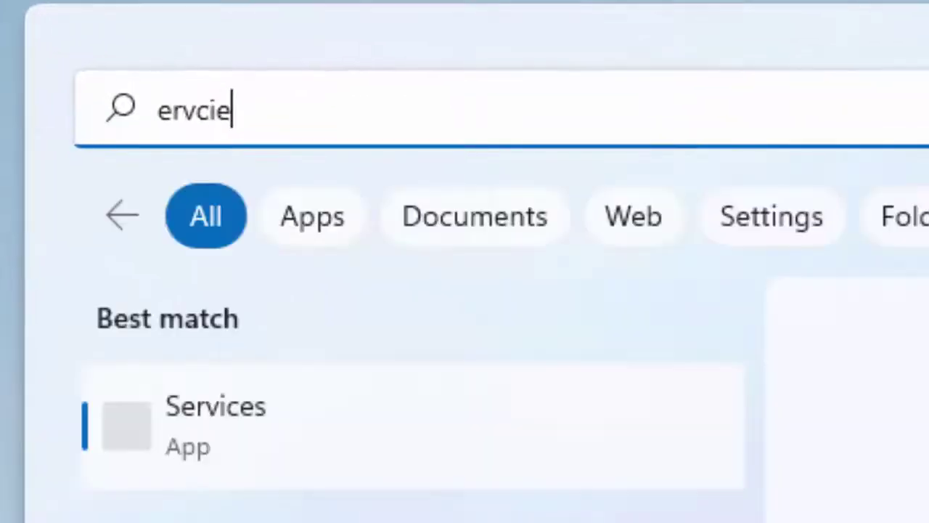
key(BackSpace)
key(BackSpace)
key(BackSpace)
key(BackSpace)
key(BackSpace)
key(BackSpace)
text(services)
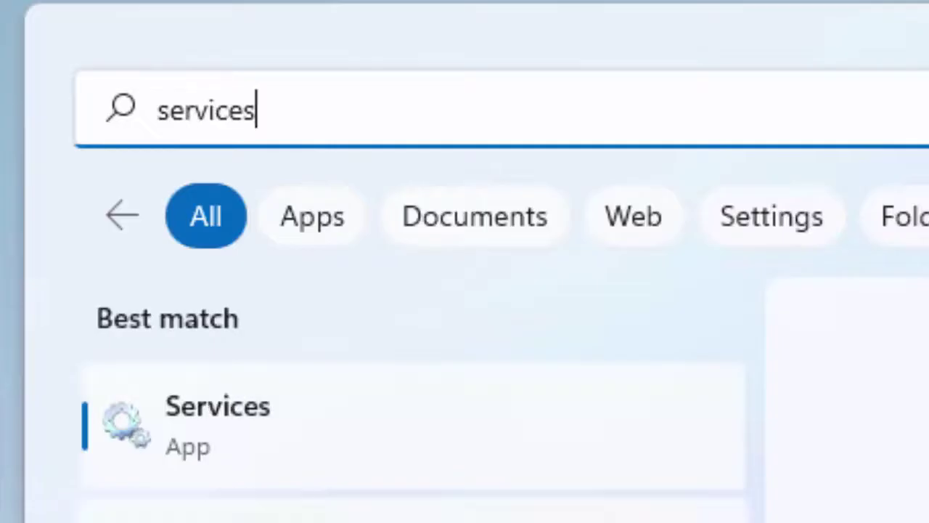
click(290, 452)
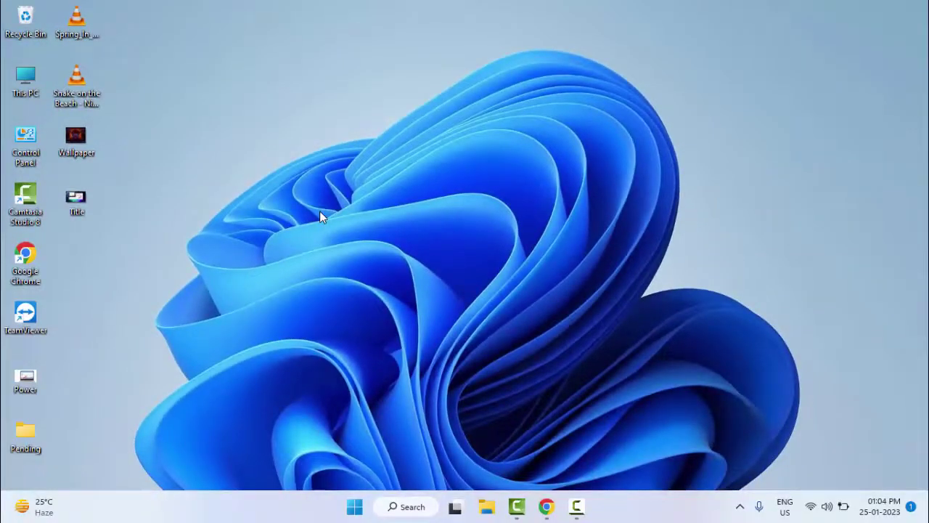
click(308, 173)
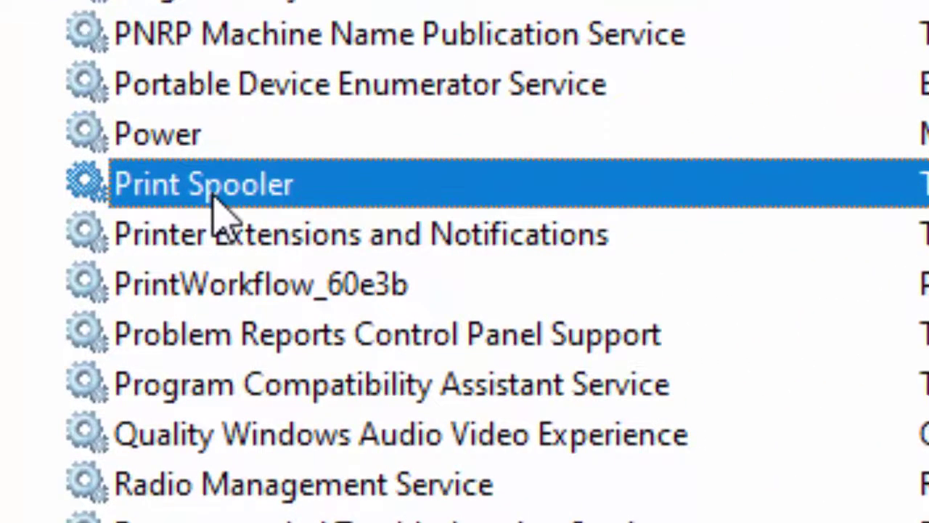
Keep Print Spooler's startup type Automatic, restart the service, and close Services.
double_click(214, 210)
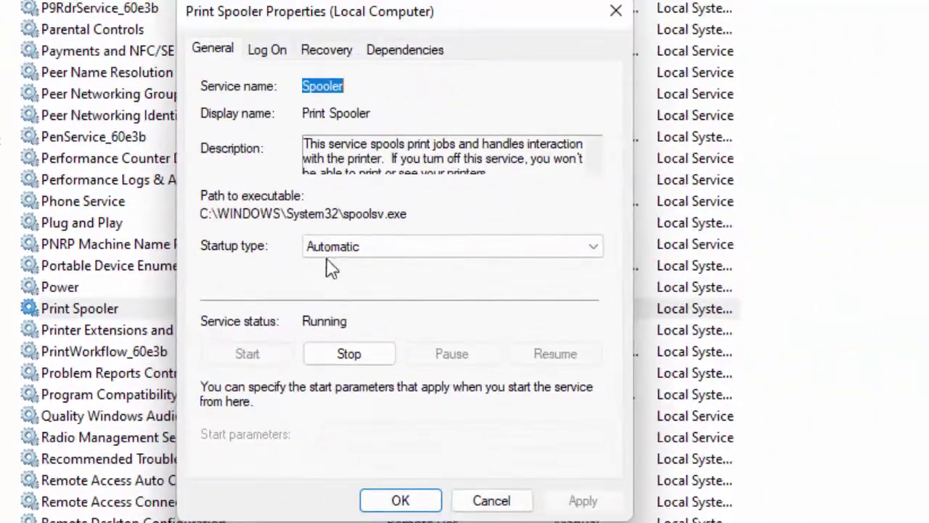
click(334, 247)
click(334, 278)
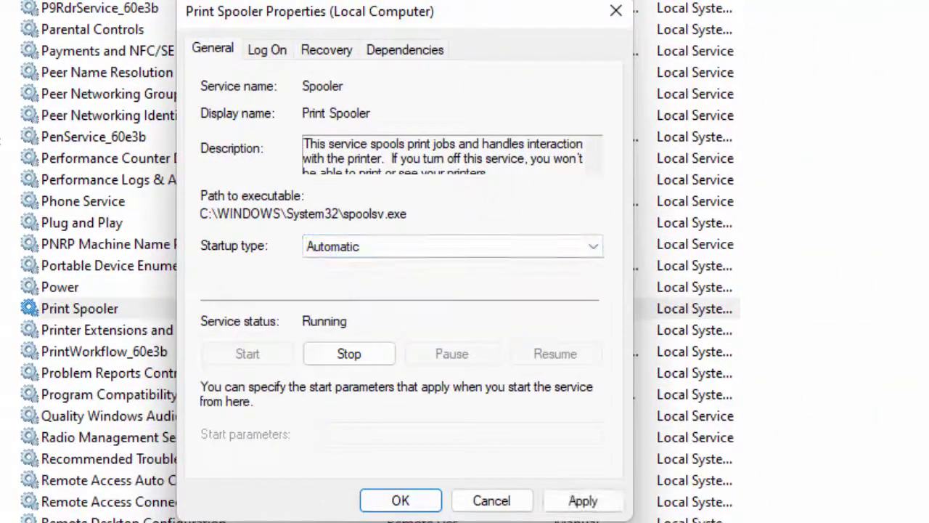
click(563, 502)
click(435, 501)
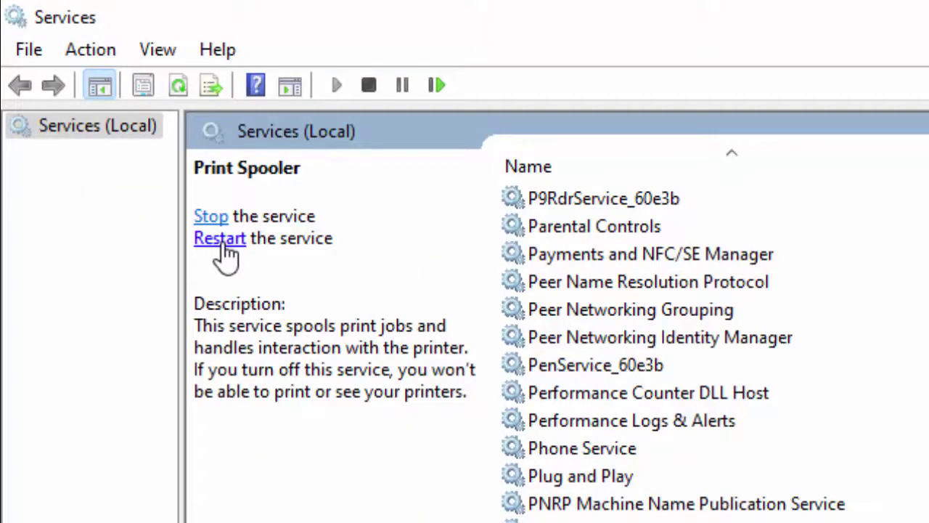
click(225, 245)
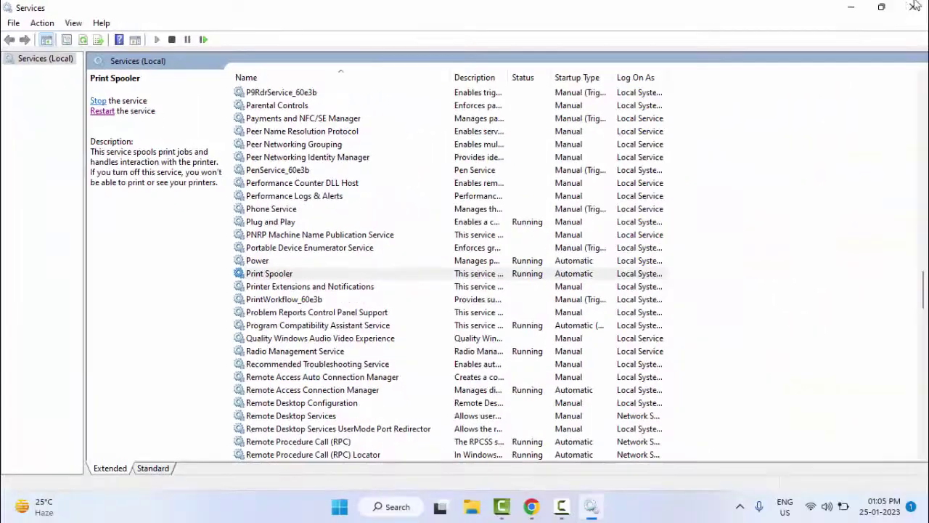
click(914, 7)
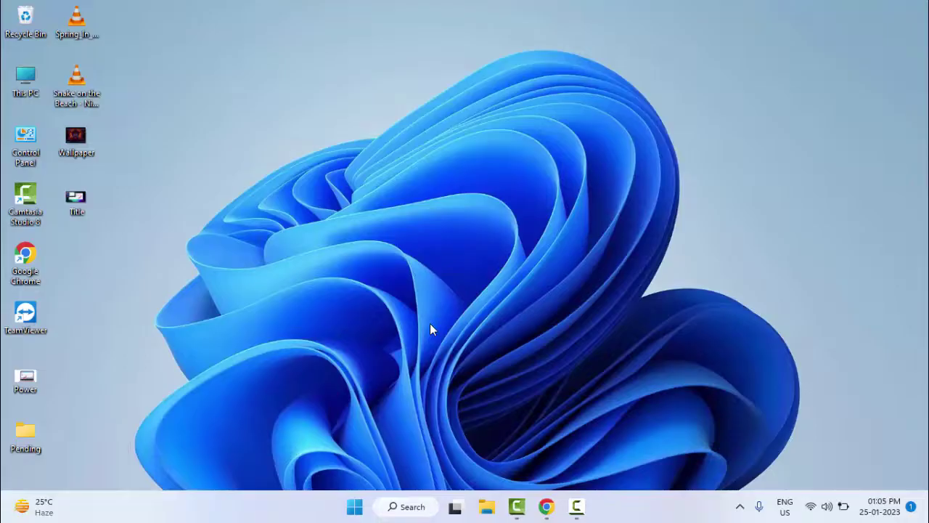
Bring Chrome back and replace the Privacy and security settings tab with a new tab.
click(550, 496)
click(182, 10)
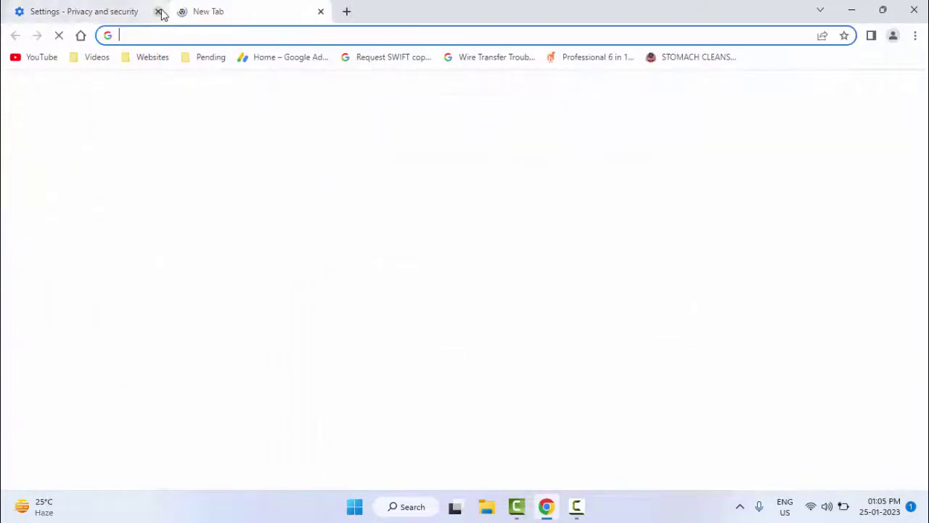
click(159, 11)
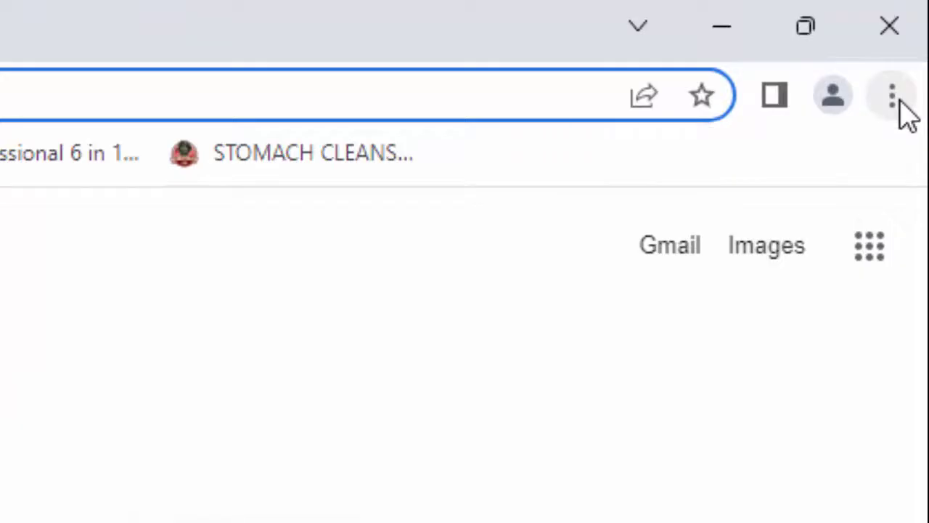
Restore Chrome settings to original defaults via Reset and clean up, leaving a New Tab.
click(895, 97)
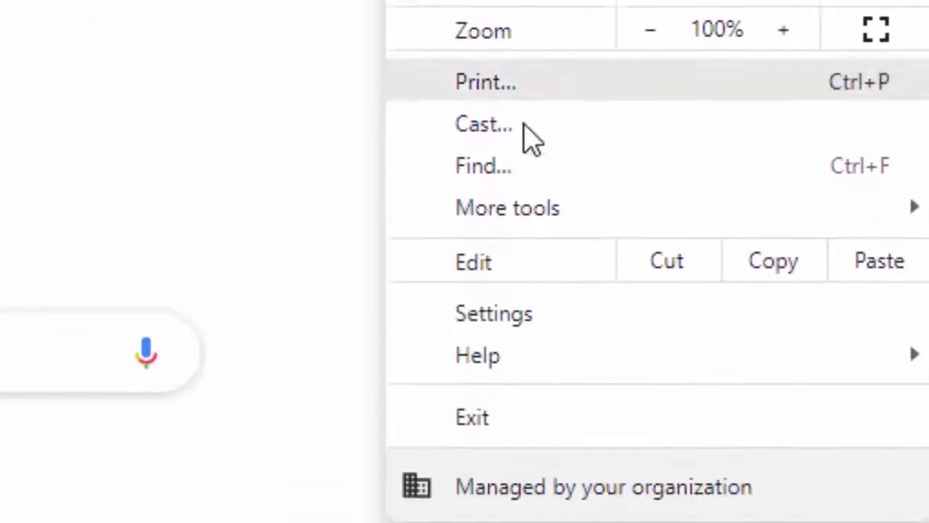
click(480, 310)
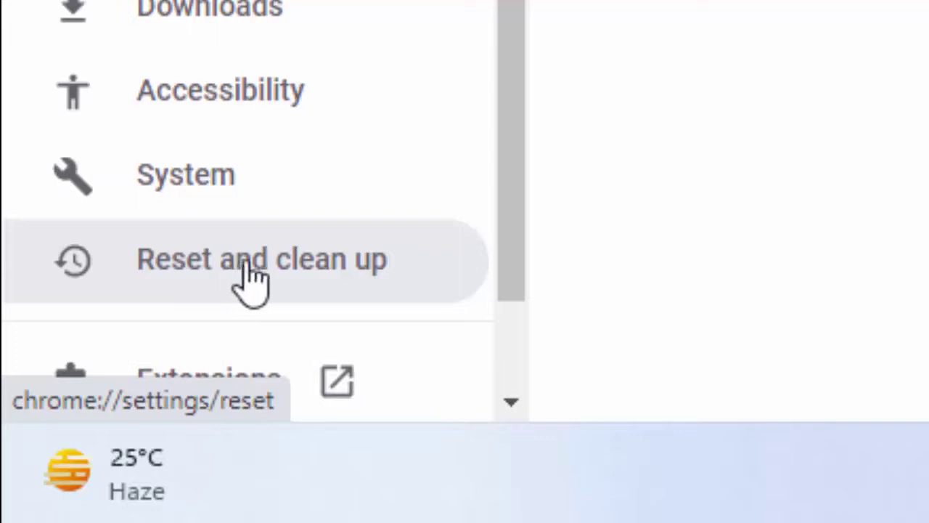
click(326, 272)
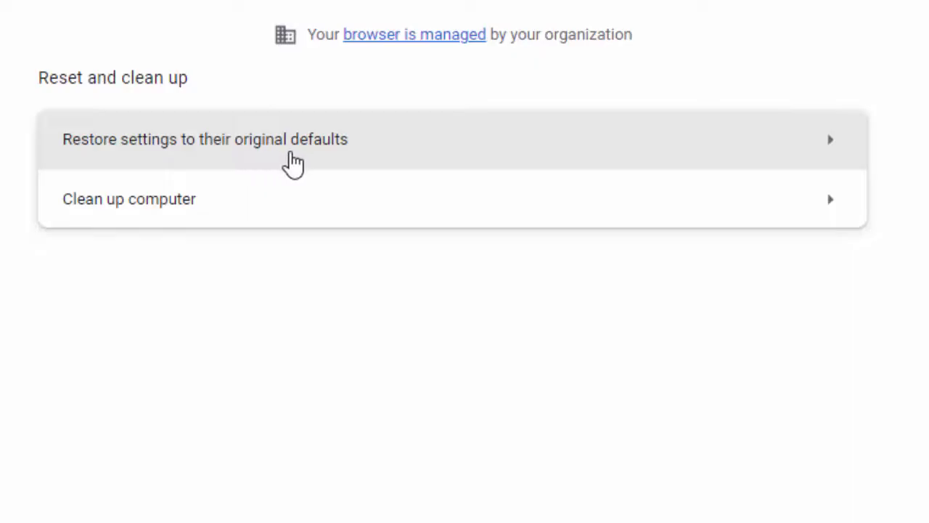
click(294, 165)
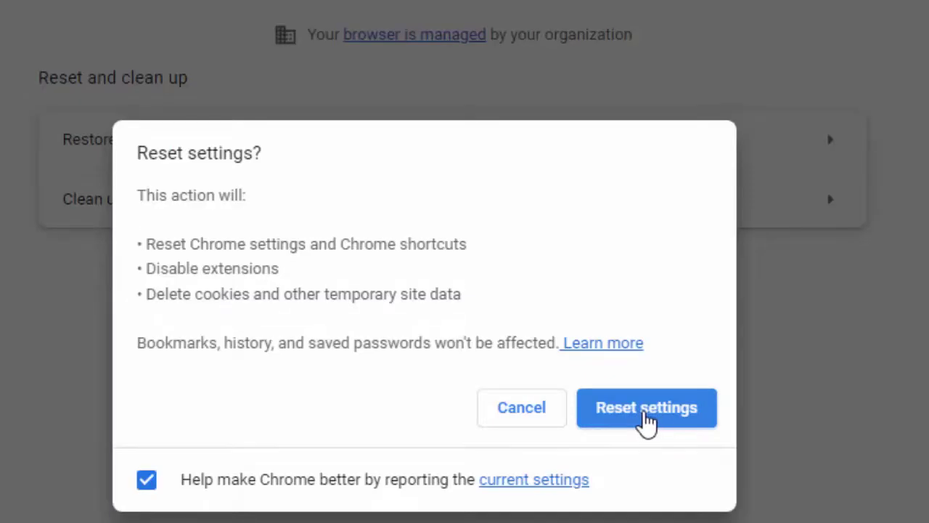
click(534, 420)
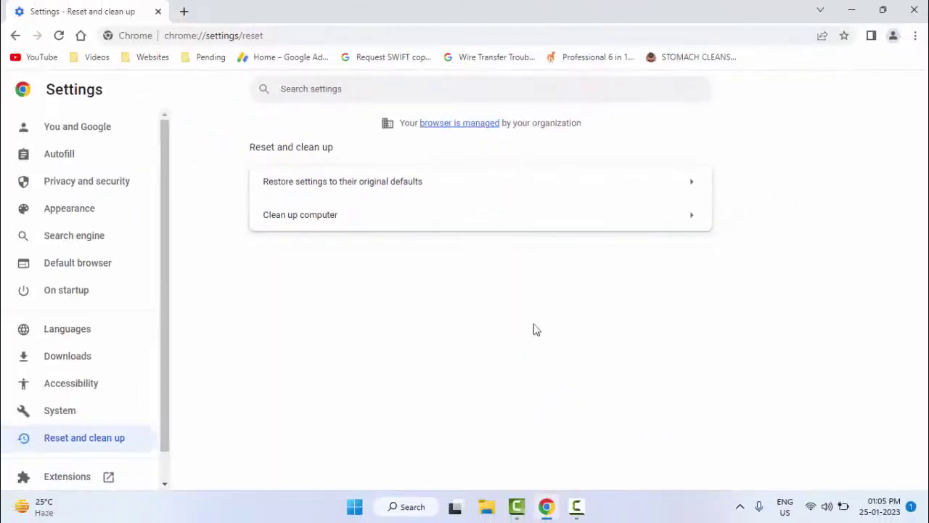
click(183, 10)
click(157, 12)
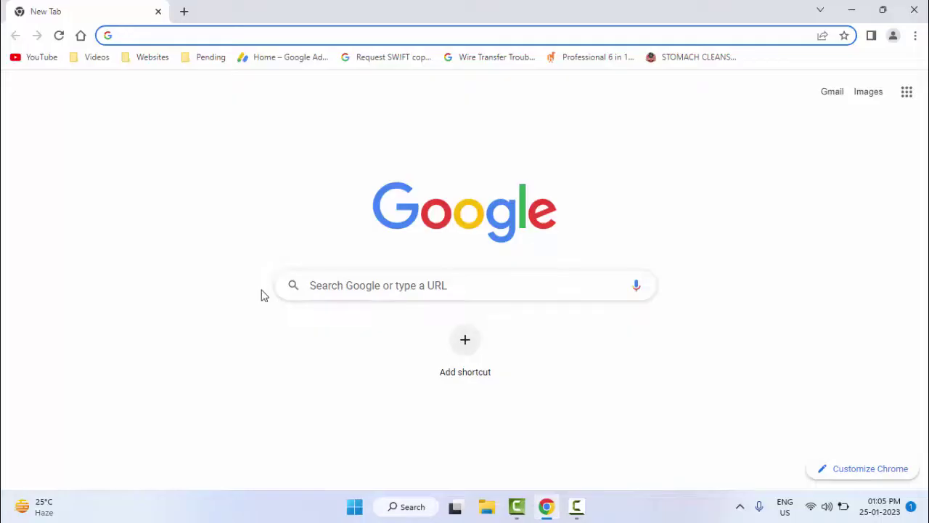
Open Device Manager from the Win+X menu and expand the Computer category.
right_click(353, 508)
mouse_move(340, 453)
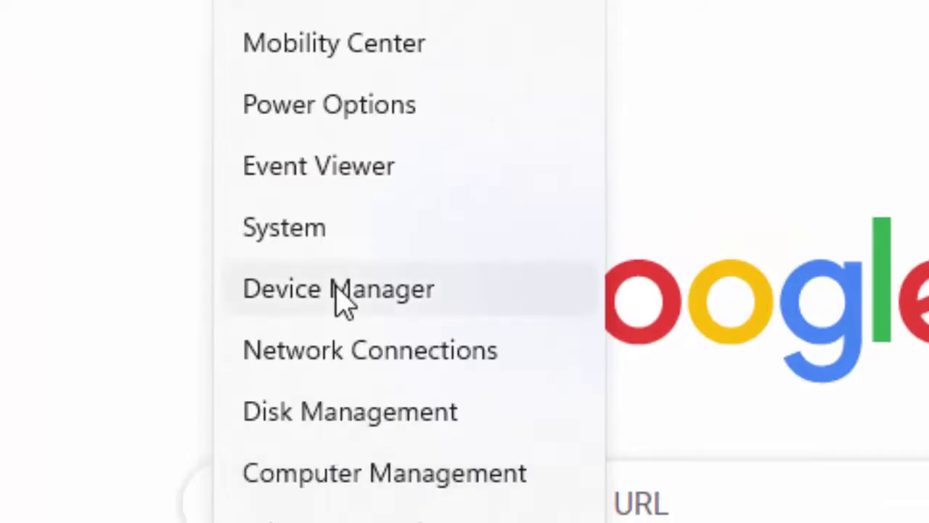
click(368, 298)
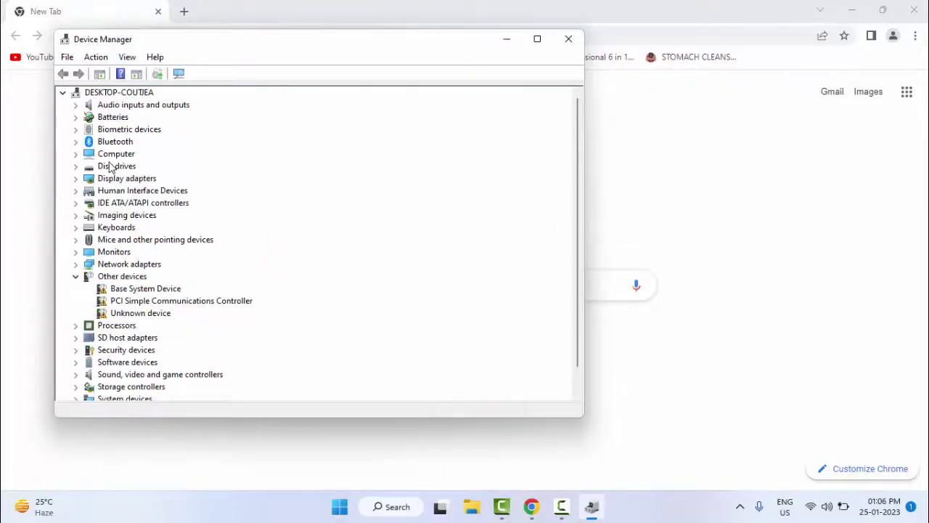
click(75, 276)
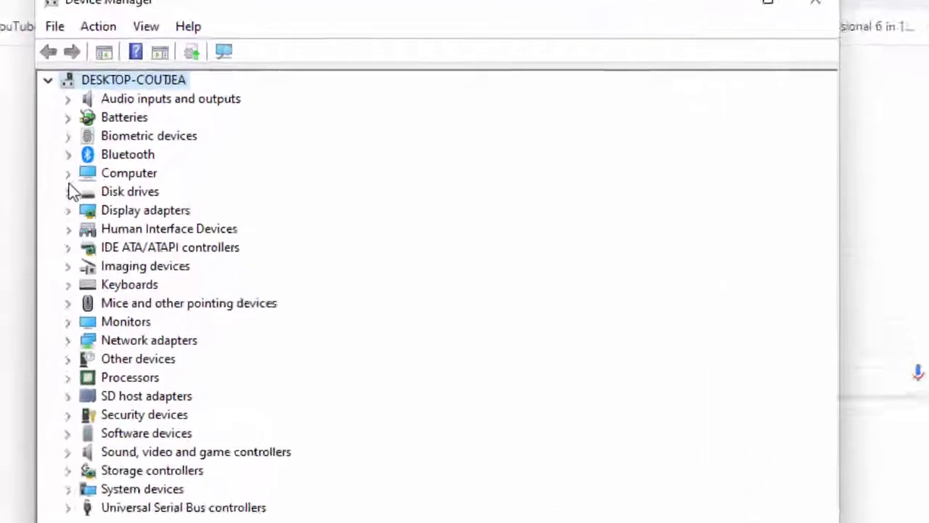
click(75, 153)
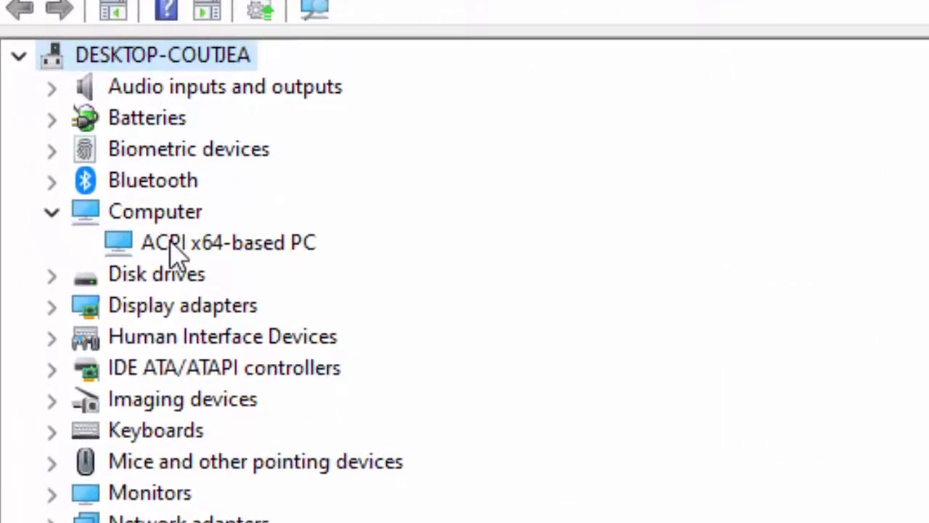
Start a manual driver update for ACPI x64-based PC, cancel it, and show the desktop.
right_click(173, 247)
click(271, 258)
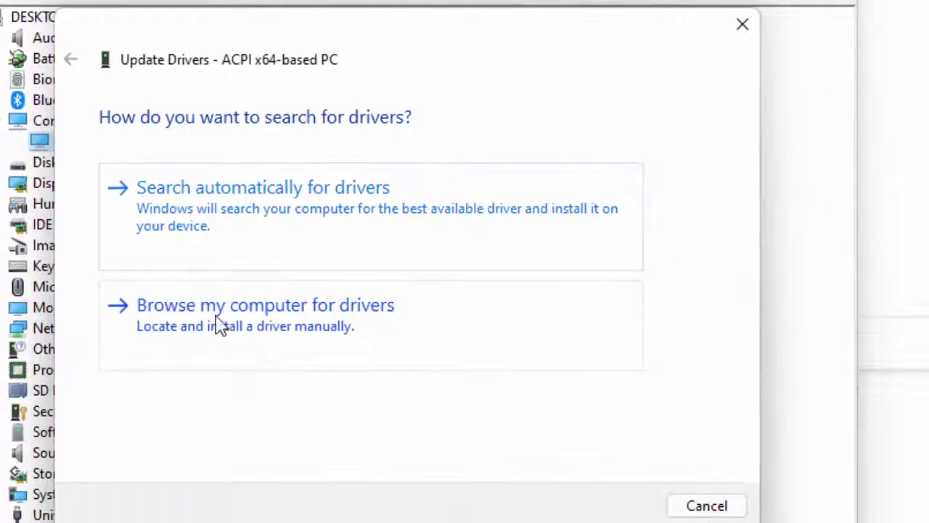
click(263, 319)
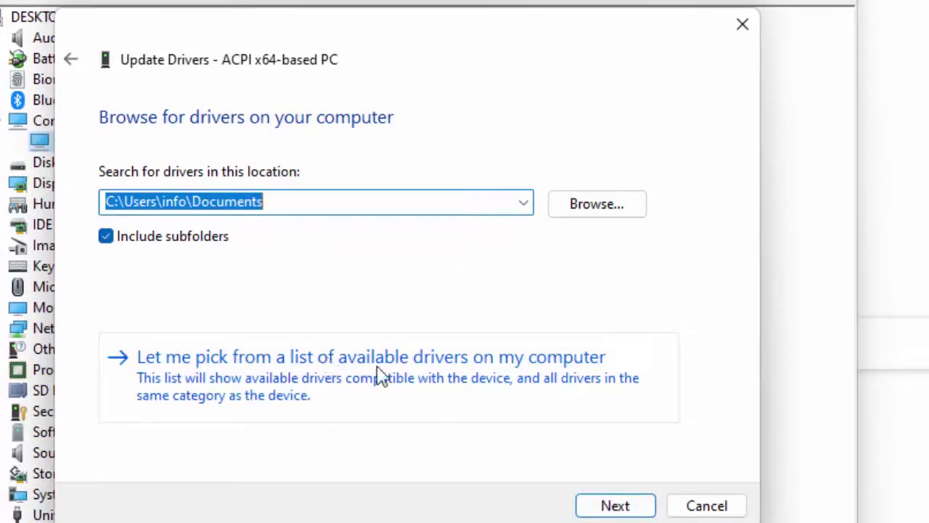
click(543, 366)
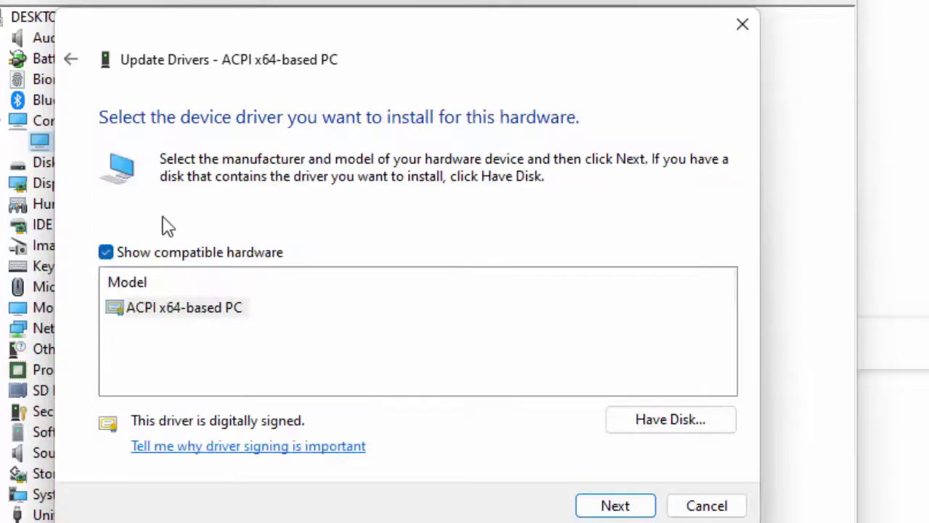
click(164, 307)
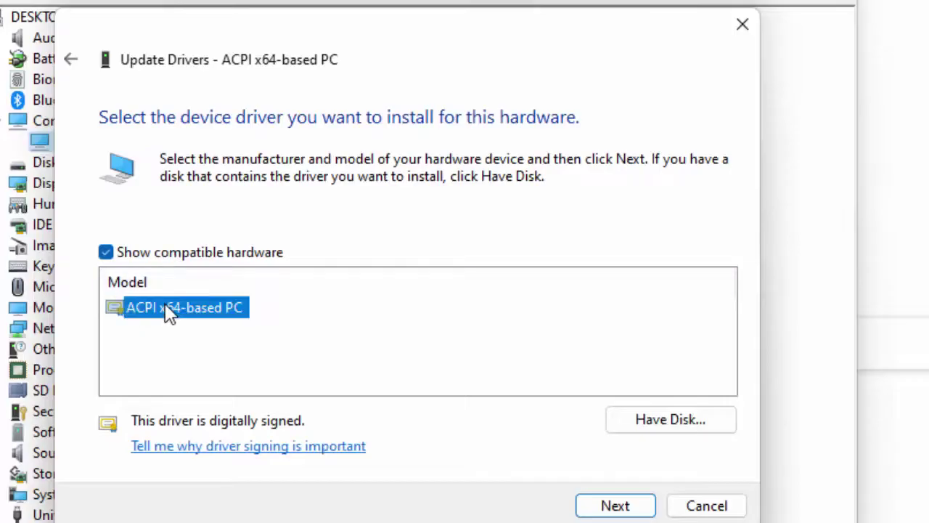
click(694, 506)
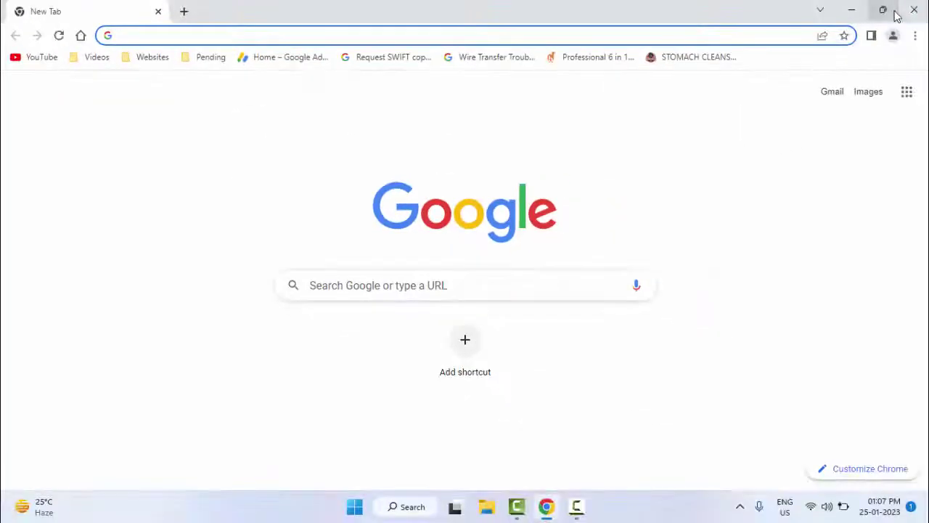
click(850, 8)
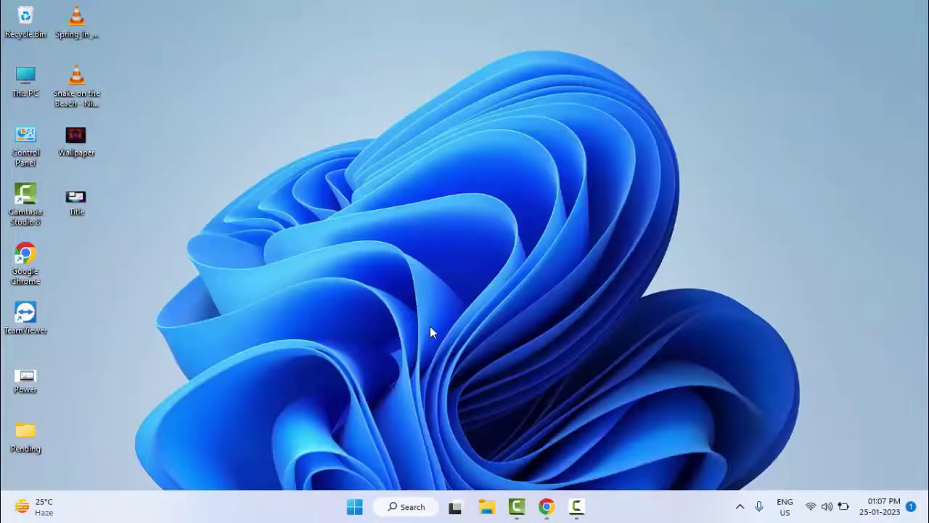